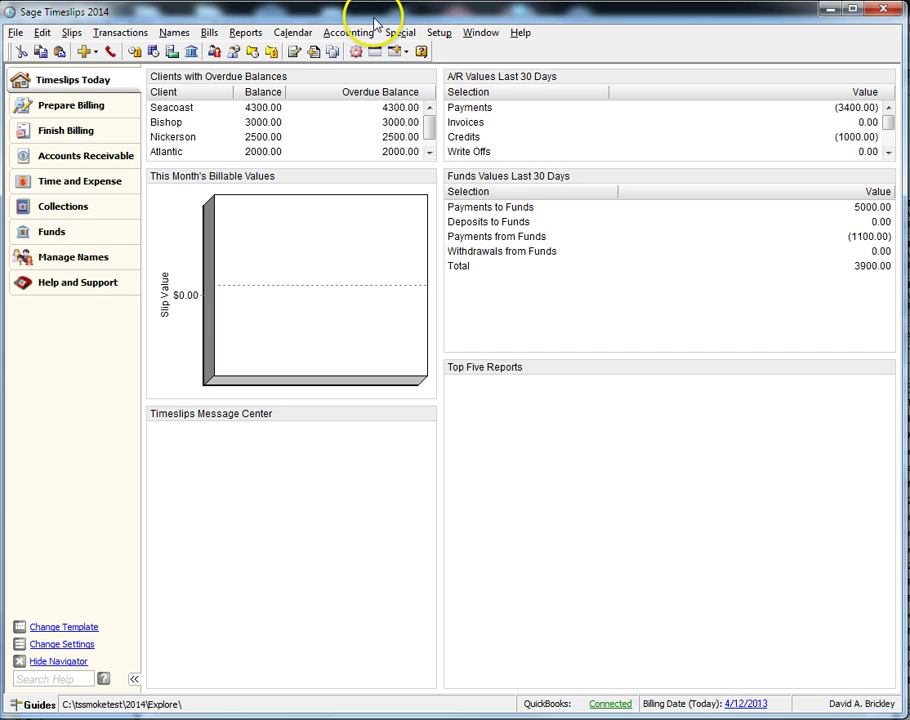
Check the accounting link's transfer options, then bring up client ABC's Accounts Receivable List.
{"action": "left_click", "coordinate": [348, 33]}
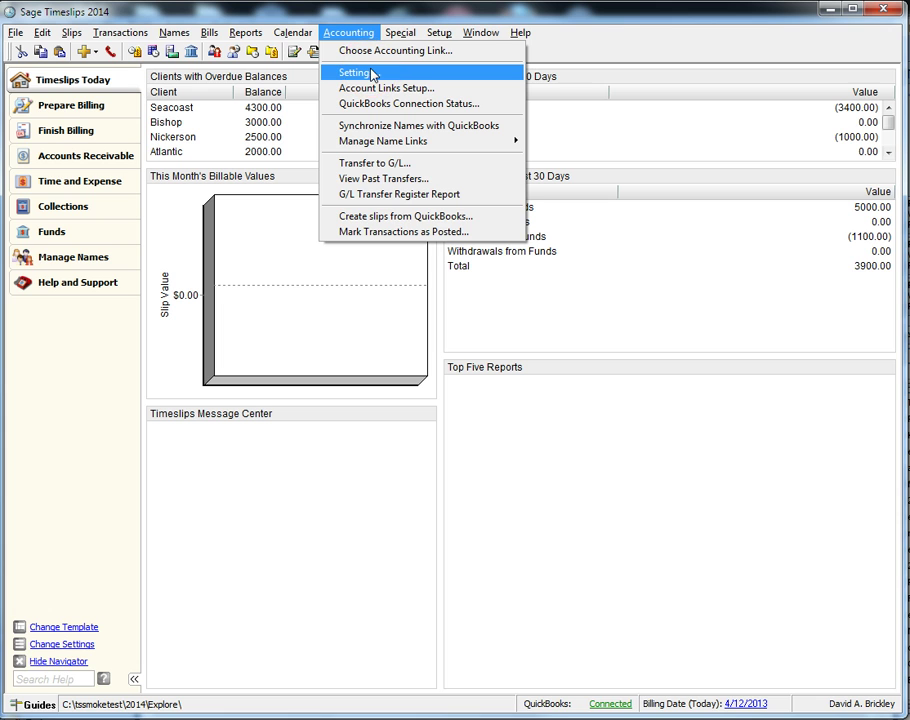
{"action": "left_click", "coordinate": [372, 74]}
{"action": "left_click", "coordinate": [204, 243]}
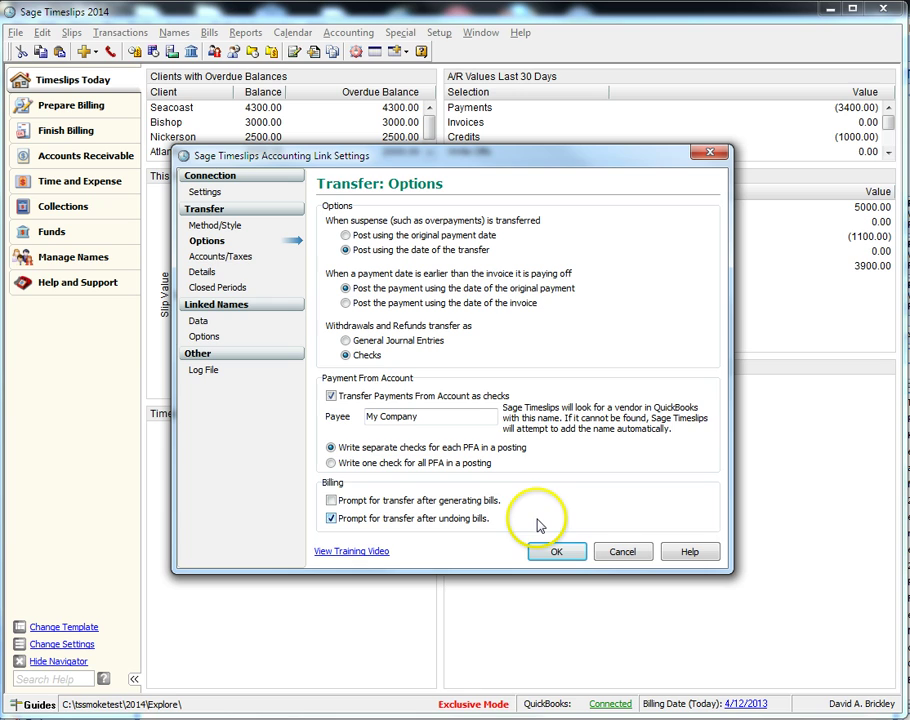
{"action": "left_click", "coordinate": [571, 548]}
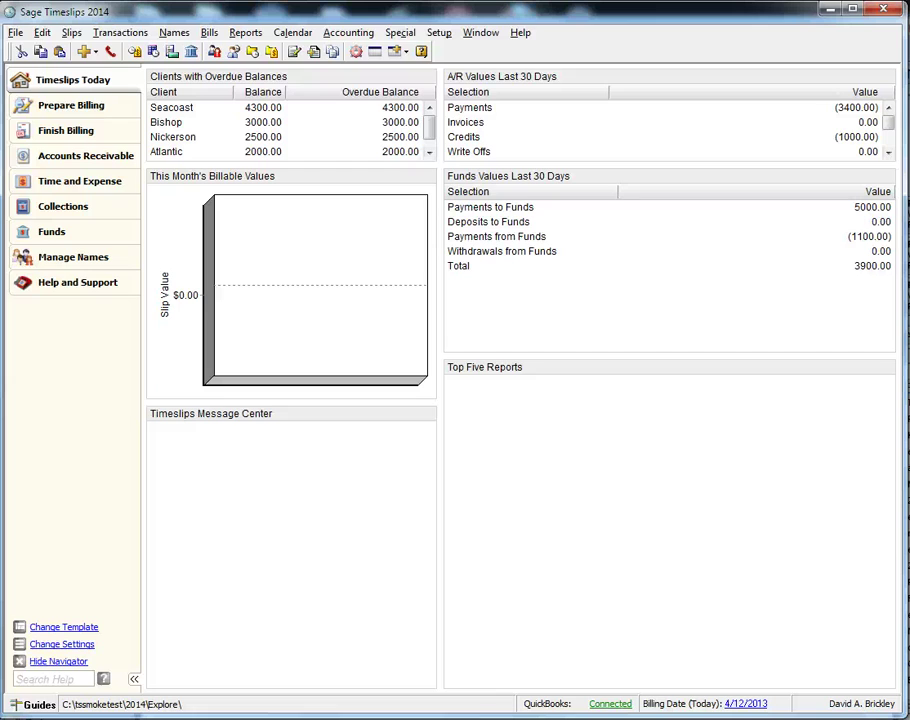
{"action": "left_click", "coordinate": [120, 32]}
{"action": "left_click", "coordinate": [125, 49]}
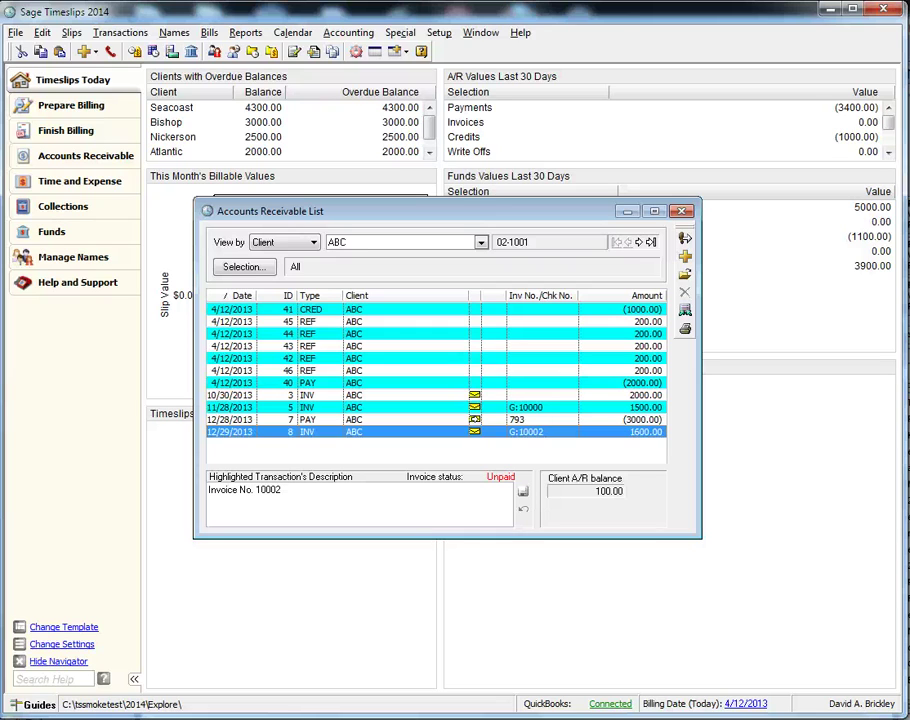
Start a Transfer to G/L with a Client Selection filter of ABC and generate the entries.
{"action": "left_click", "coordinate": [358, 34]}
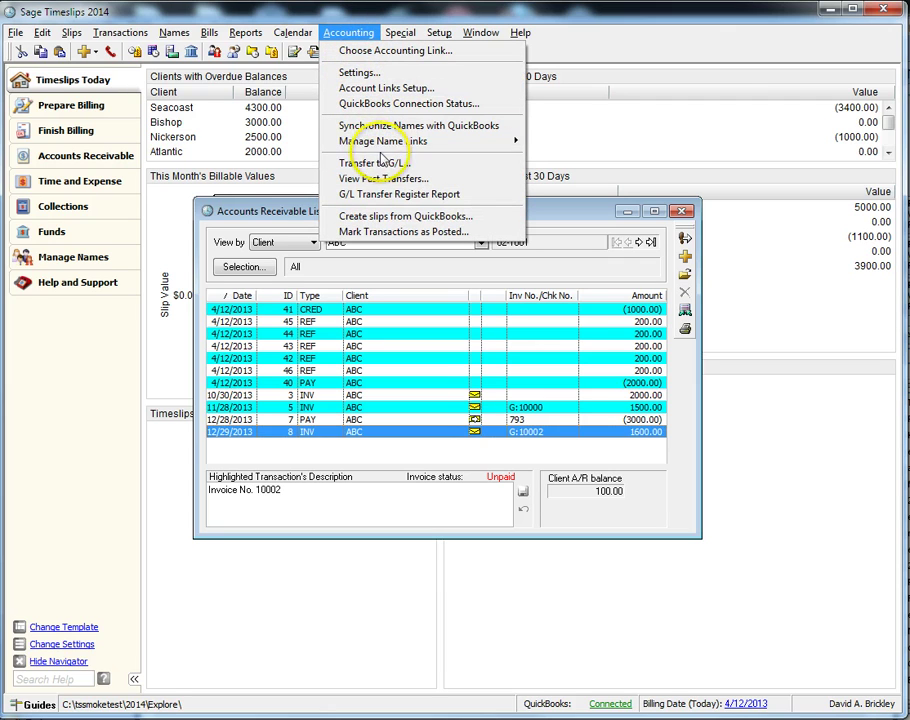
{"action": "left_click", "coordinate": [388, 163]}
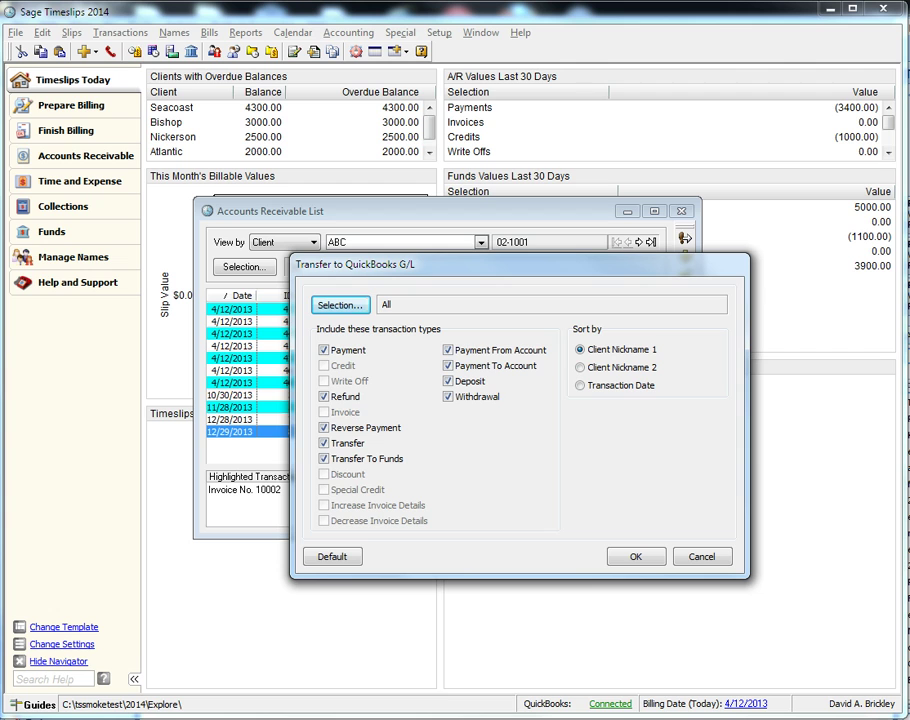
{"action": "left_click", "coordinate": [340, 305]}
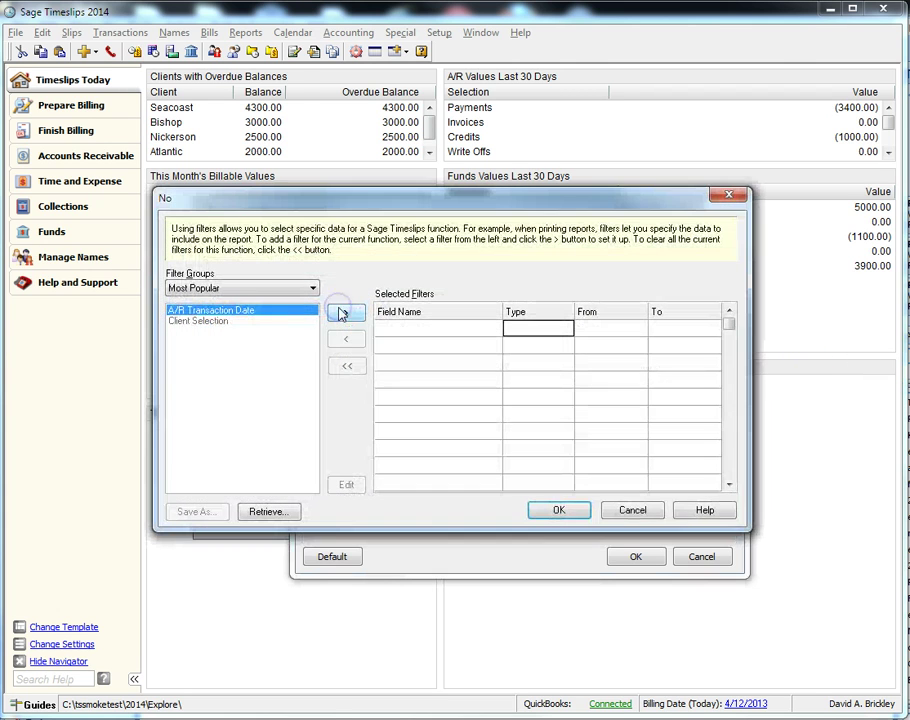
{"action": "double_click", "coordinate": [244, 322]}
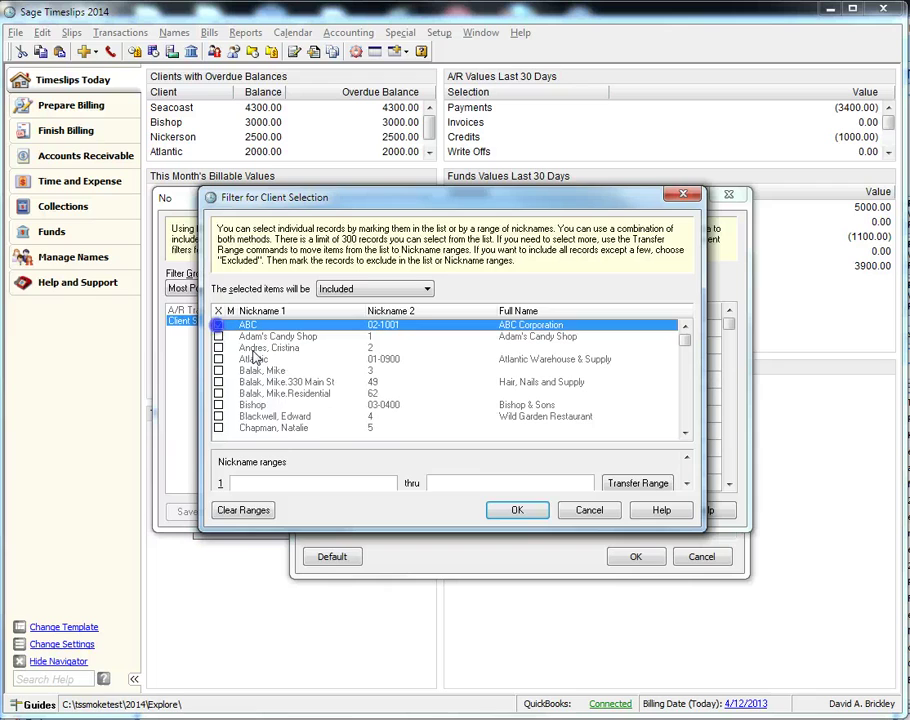
{"action": "left_click", "coordinate": [517, 510]}
{"action": "left_click", "coordinate": [579, 512]}
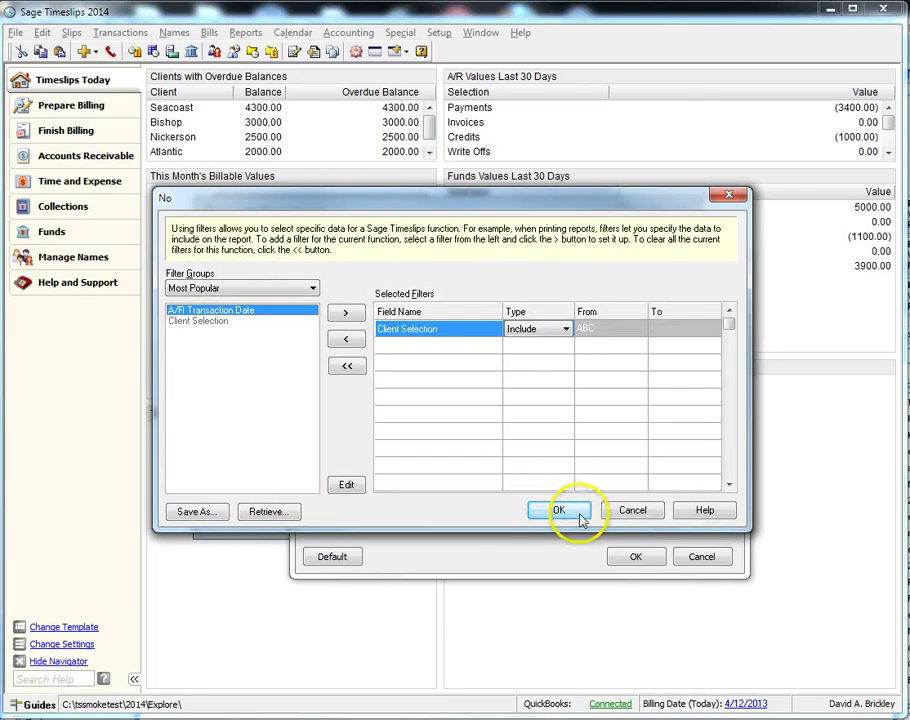
{"action": "left_click", "coordinate": [562, 512]}
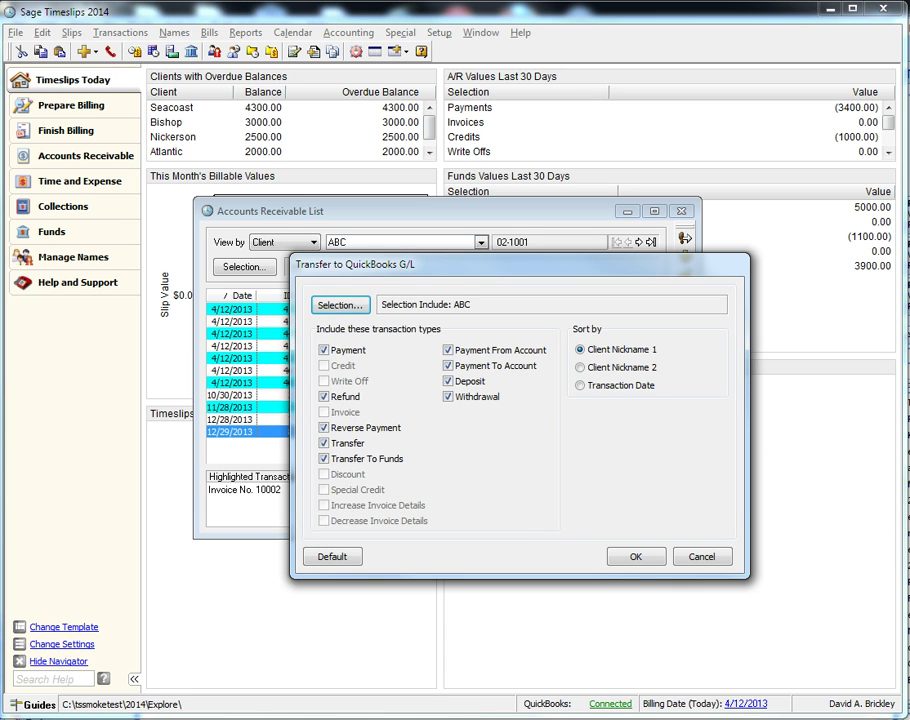
{"action": "left_click", "coordinate": [635, 556]}
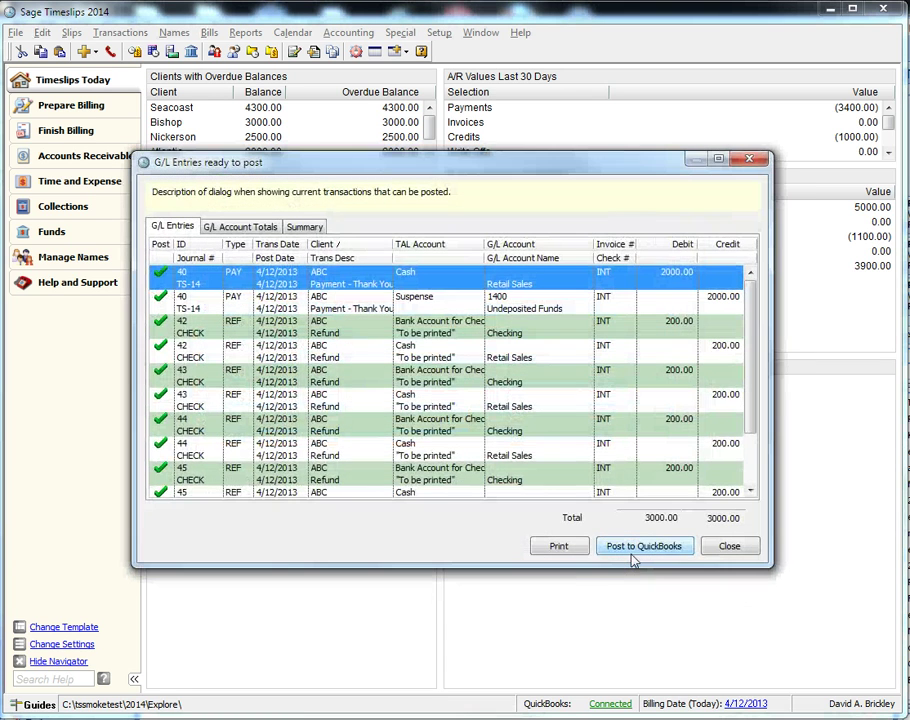
Review ABC's pending entries, then show totals for Retail Sales, Checking and Undeposited Funds.
{"action": "left_click", "coordinate": [758, 341]}
{"action": "left_click", "coordinate": [240, 226]}
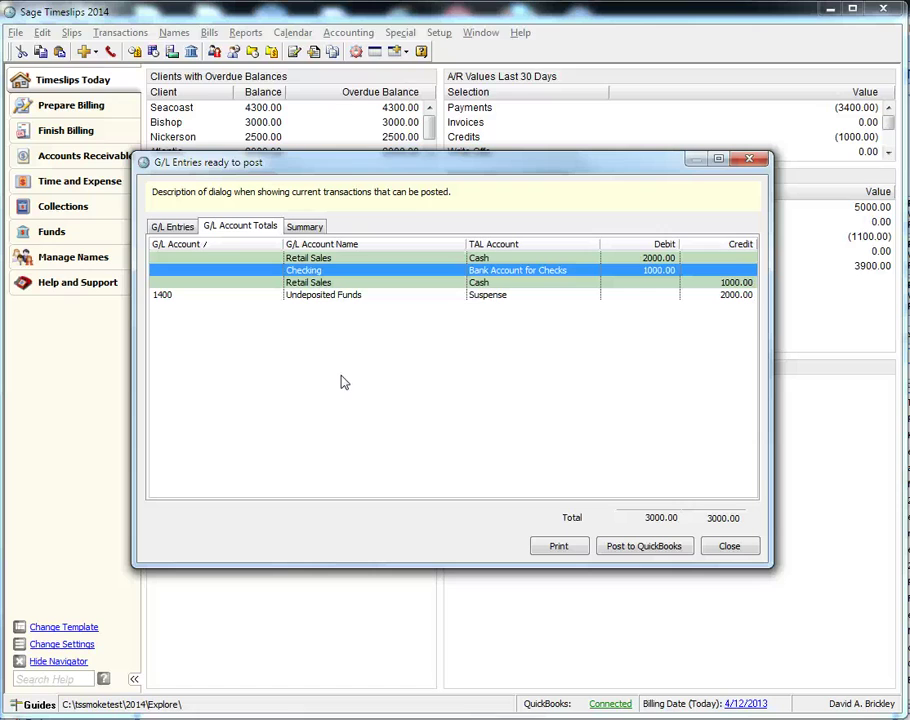
Display the Summary tab: 6 A/R transactions, 12 entries, Cash method, QuickBooks target.
{"action": "left_click", "coordinate": [305, 226]}
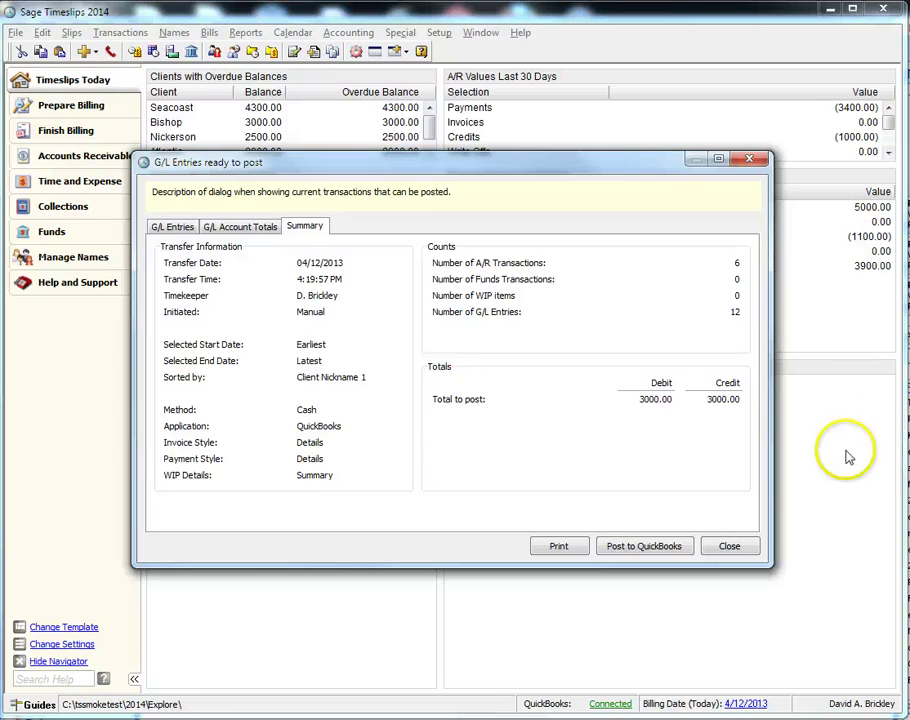
Post the 12 G/L entries to QuickBooks, confirm, and review the TALLog.txt posting log.
{"action": "left_click", "coordinate": [643, 546]}
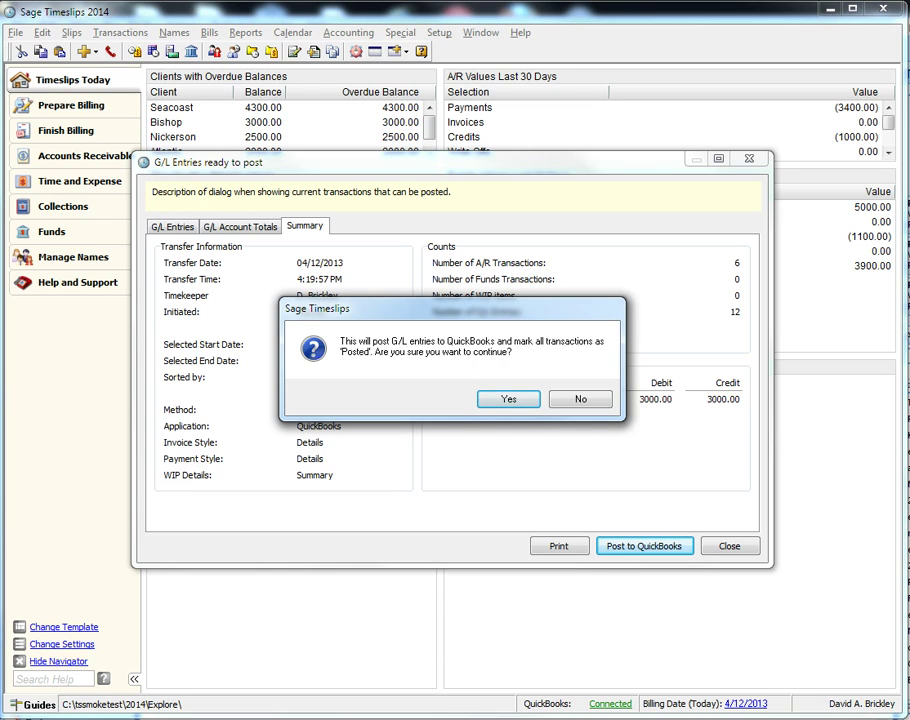
{"action": "left_click", "coordinate": [512, 403]}
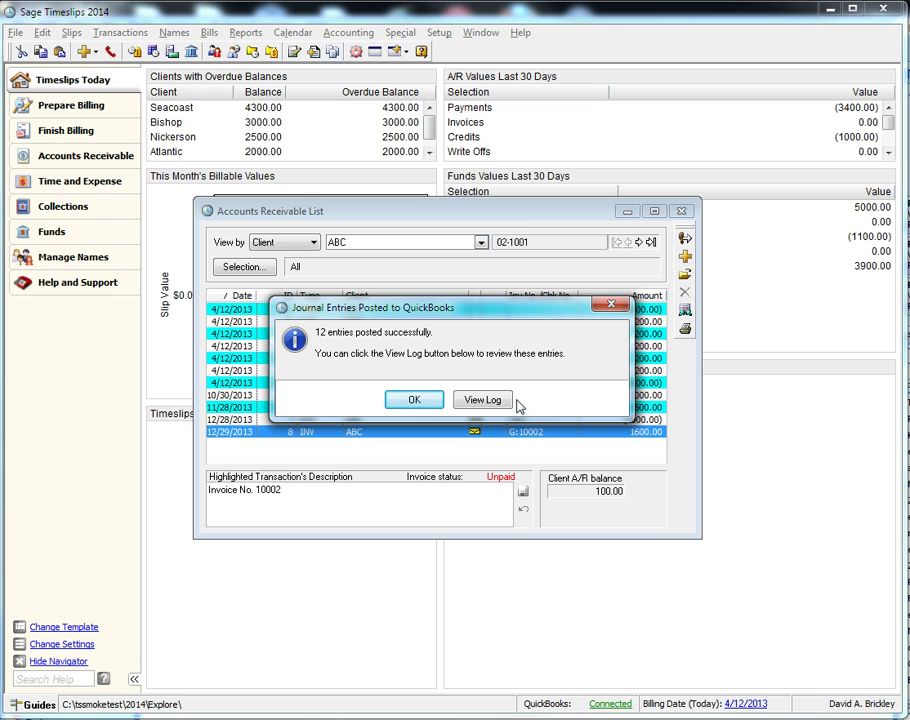
{"action": "left_click", "coordinate": [488, 400]}
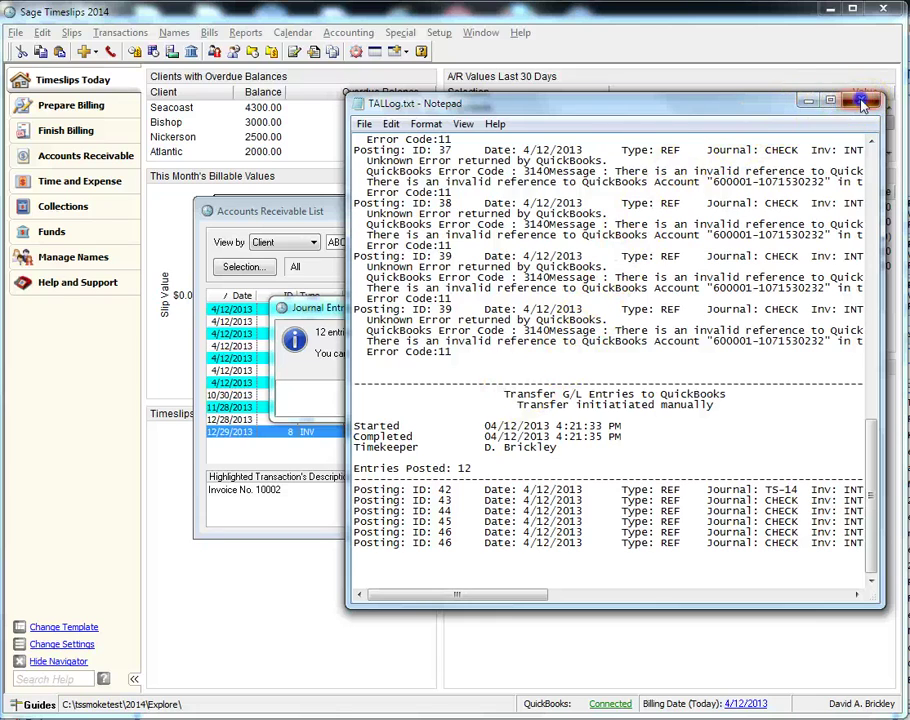
{"action": "left_click", "coordinate": [861, 101]}
Dismiss Journal Entries Posted and update the list to flag ABC's 4/12/2013 transactions as transferred.
{"action": "left_click", "coordinate": [413, 399]}
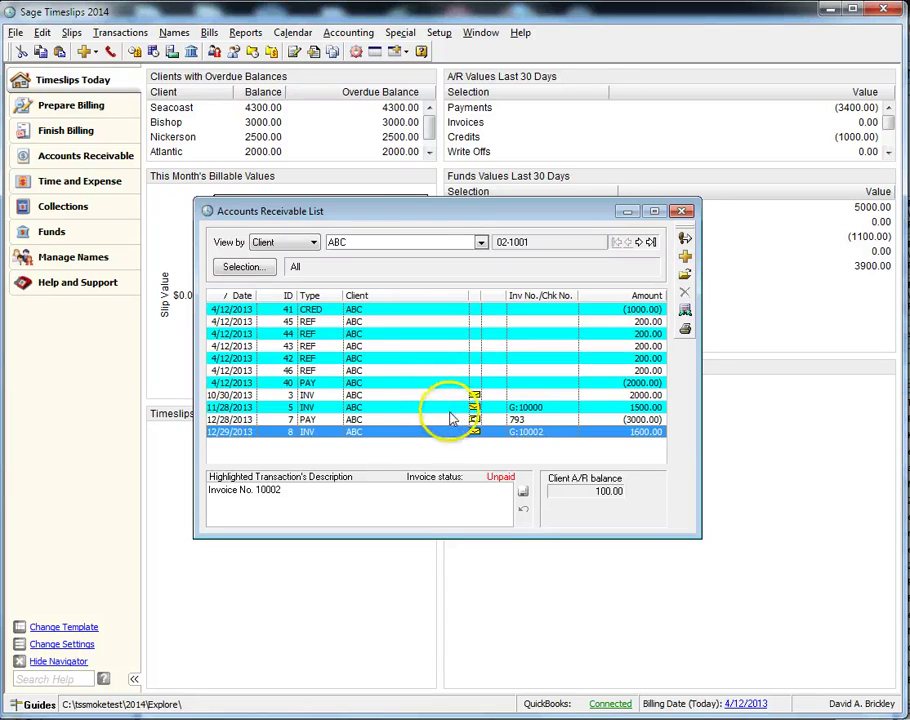
{"action": "left_click", "coordinate": [685, 311]}
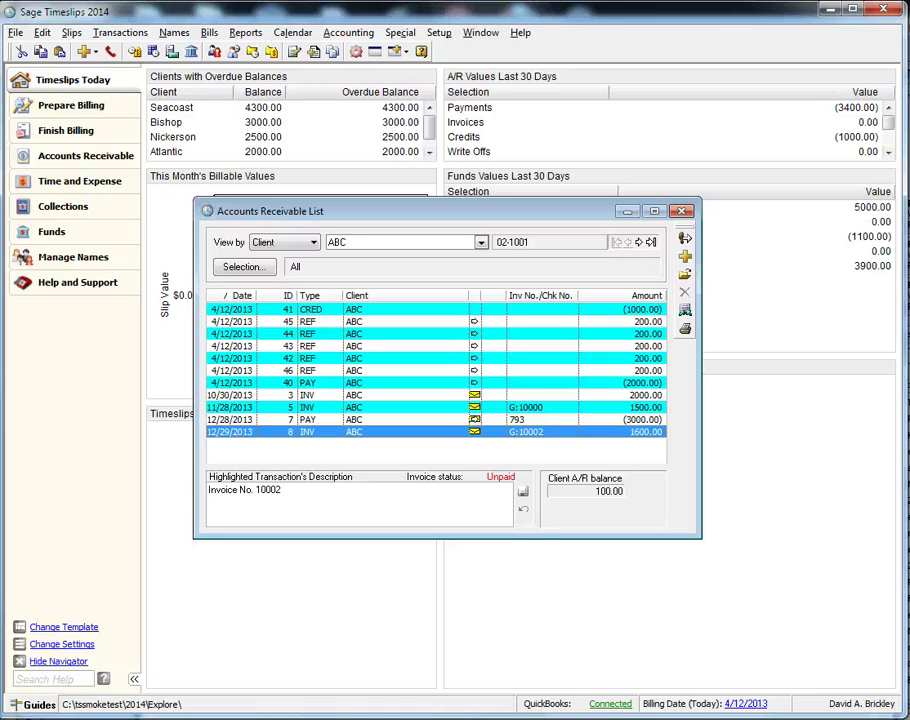
Open View Past Transfers and tick the 2:26:25 PM and 4:21:33 PM transfers (6200.00).
{"action": "left_click", "coordinate": [350, 33]}
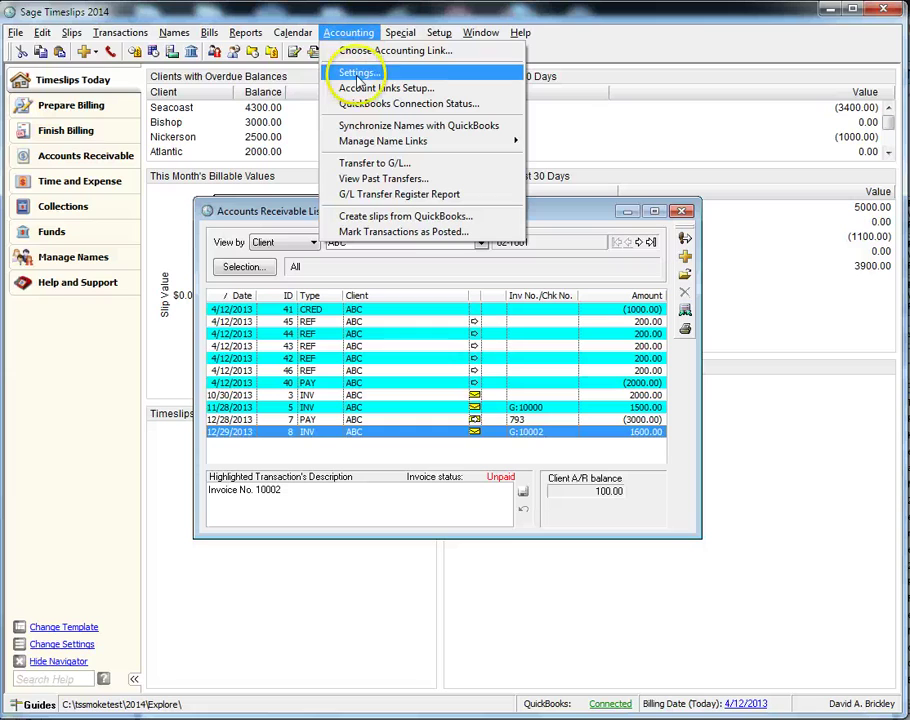
{"action": "left_click", "coordinate": [395, 178]}
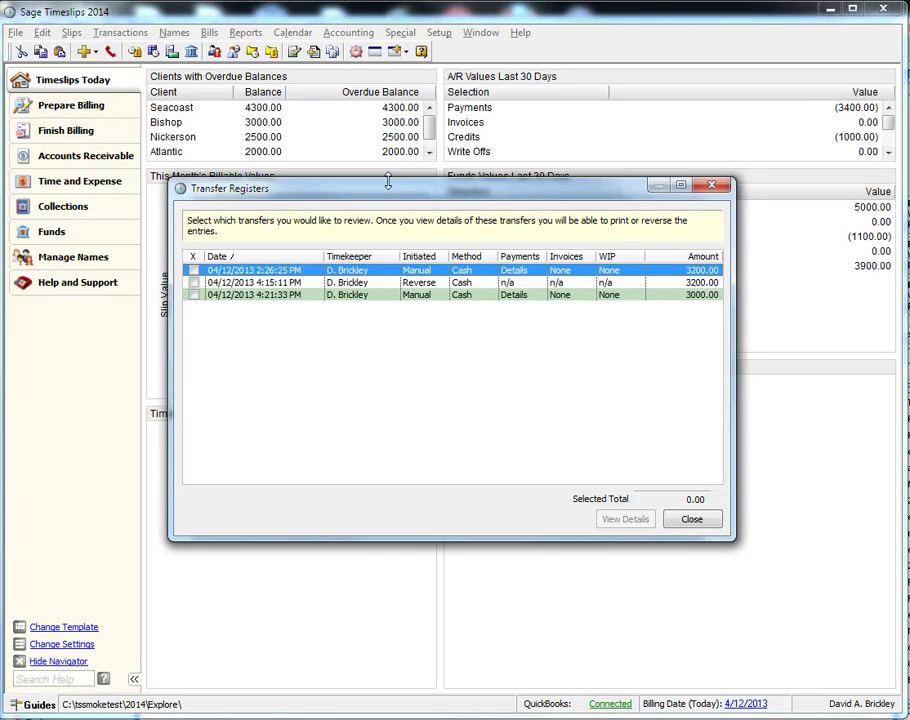
{"action": "left_click", "coordinate": [193, 270]}
{"action": "left_click", "coordinate": [193, 295]}
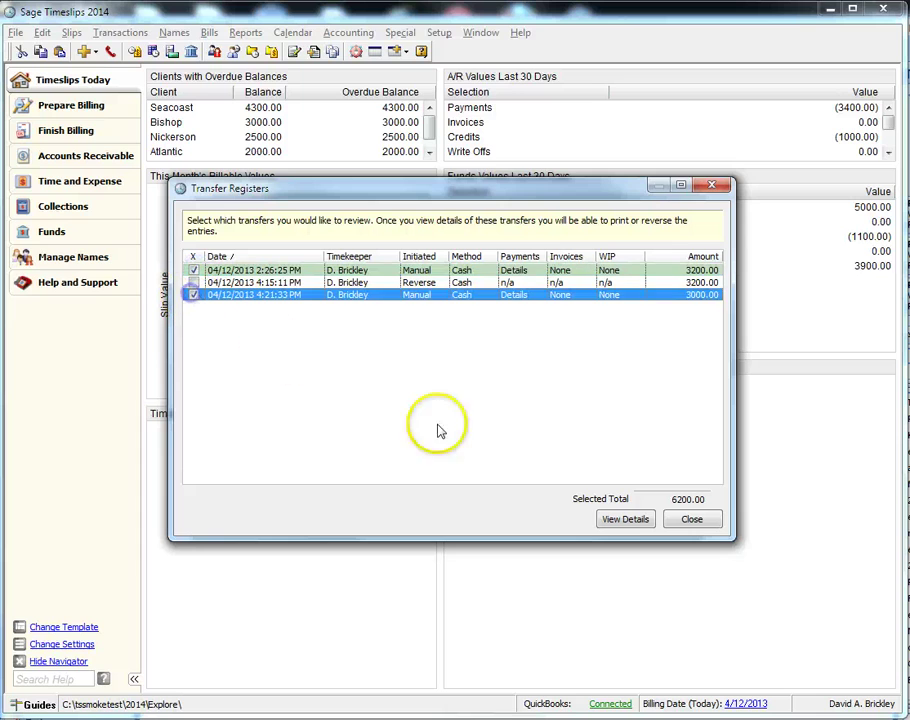
Show details of the two ticked transfers and scroll through their 6200.00 G/L entries.
{"action": "left_click", "coordinate": [630, 520]}
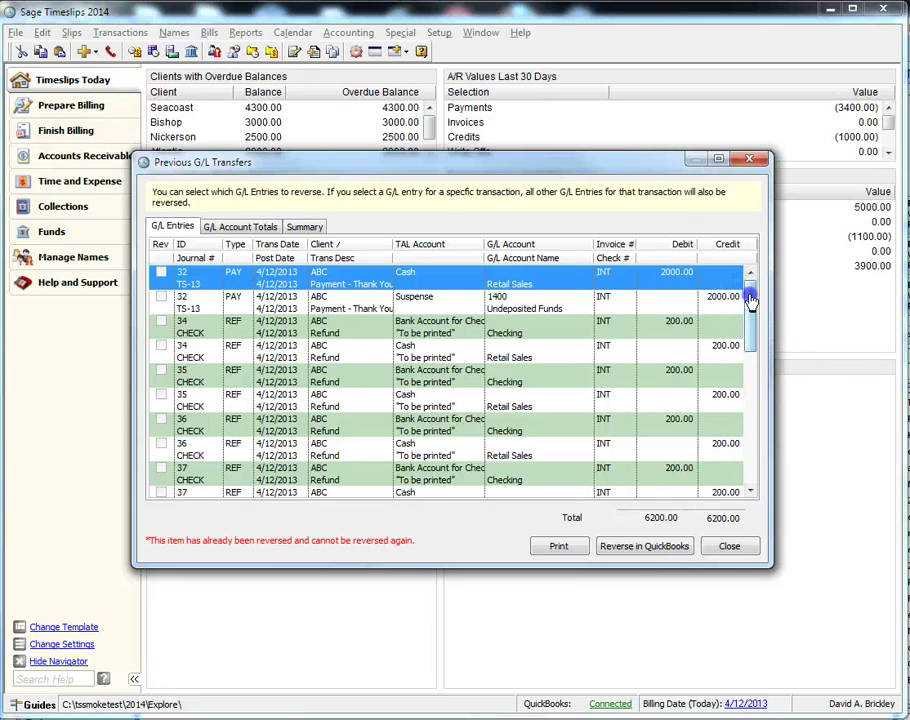
{"action": "left_click_drag", "start_coordinate": [751, 301], "coordinate": [756, 382]}
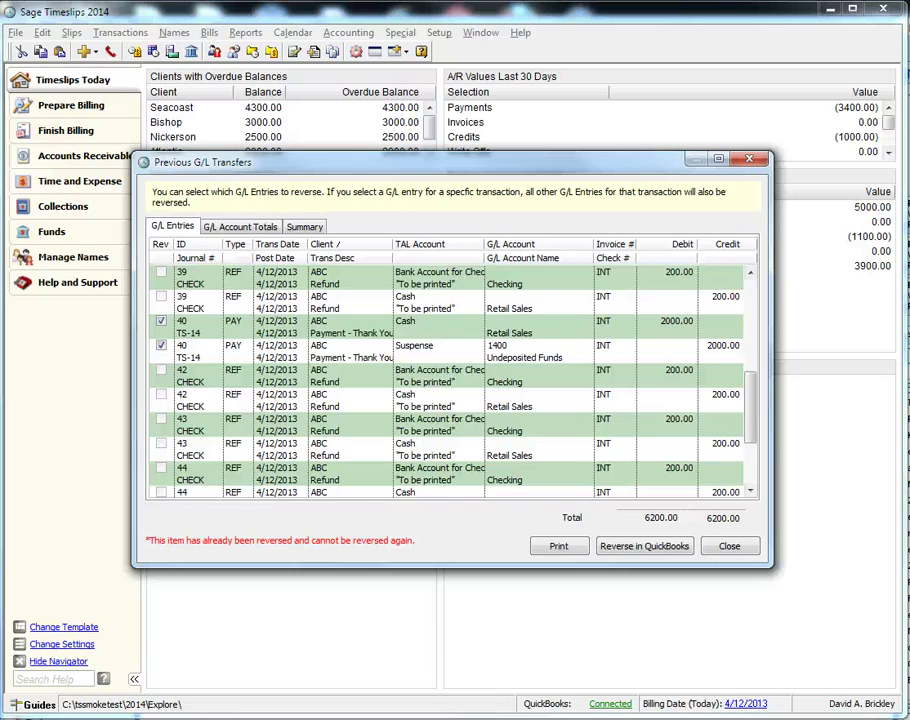
Reverse the two transfers in QuickBooks, confirm, check the posting log, and dismiss the result.
{"action": "left_click", "coordinate": [672, 547]}
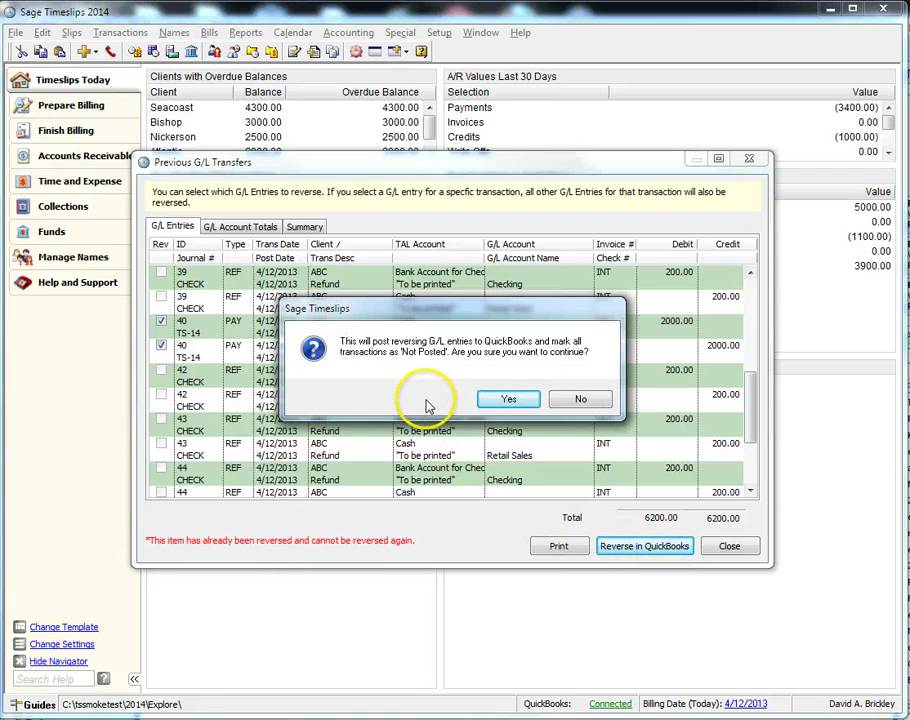
{"action": "left_click", "coordinate": [496, 398]}
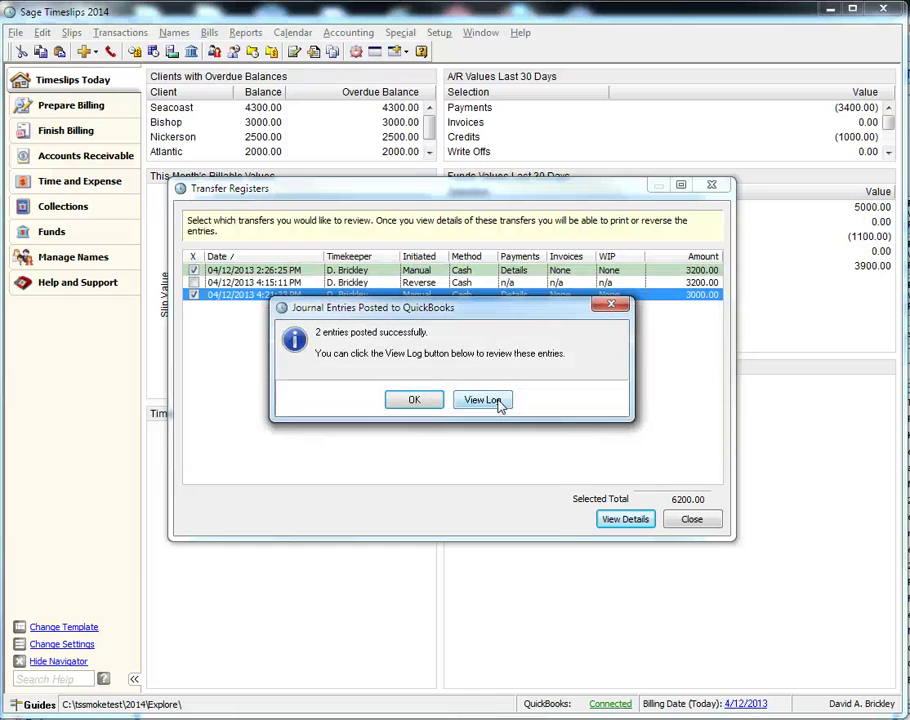
{"action": "left_click", "coordinate": [507, 401]}
{"action": "left_click", "coordinate": [478, 400]}
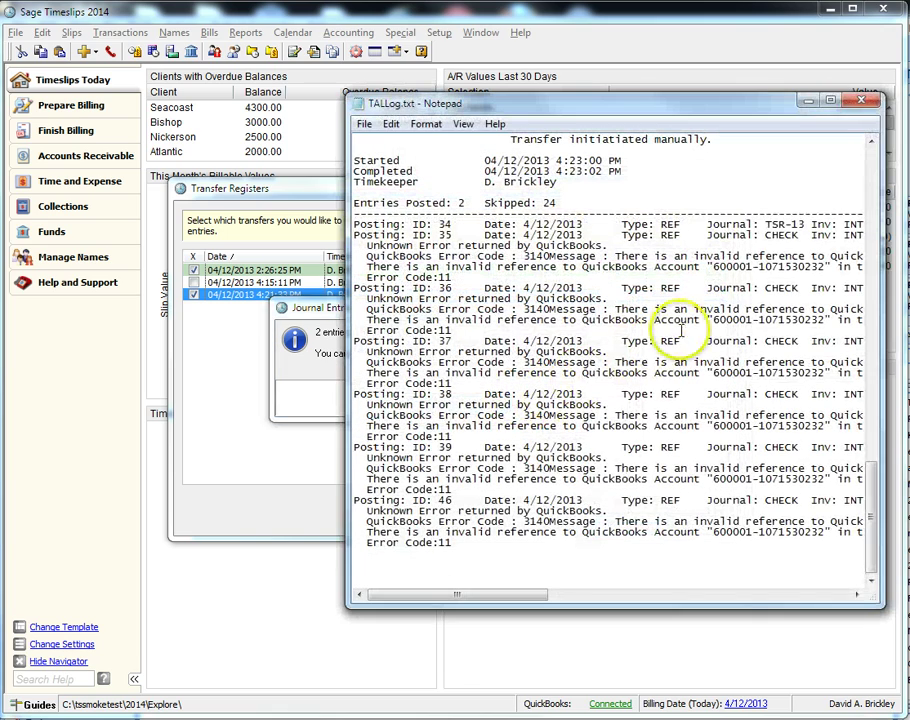
{"action": "left_click", "coordinate": [860, 101]}
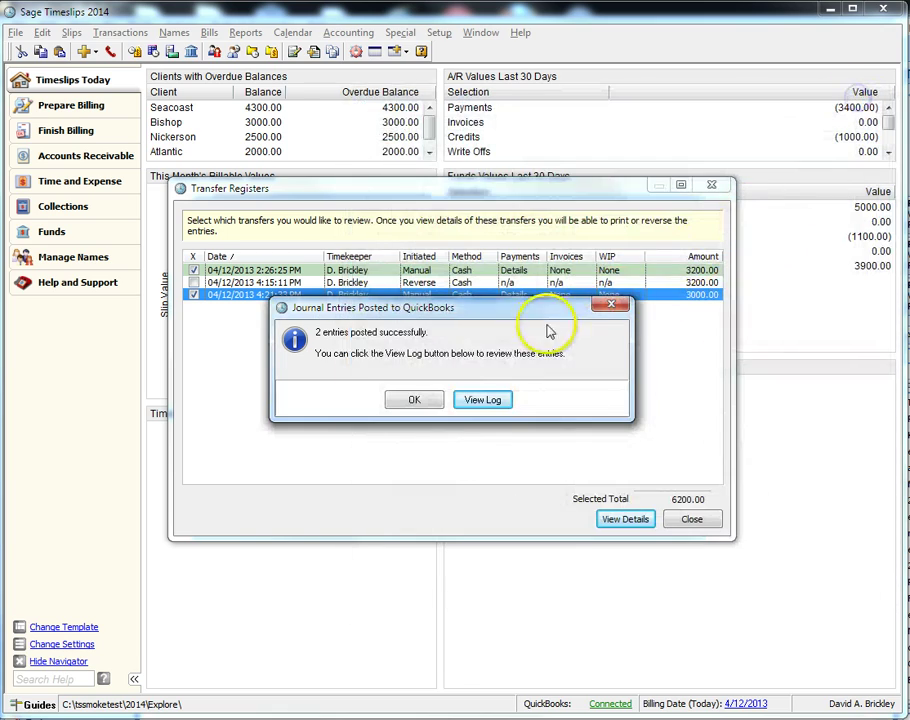
{"action": "left_click", "coordinate": [418, 400]}
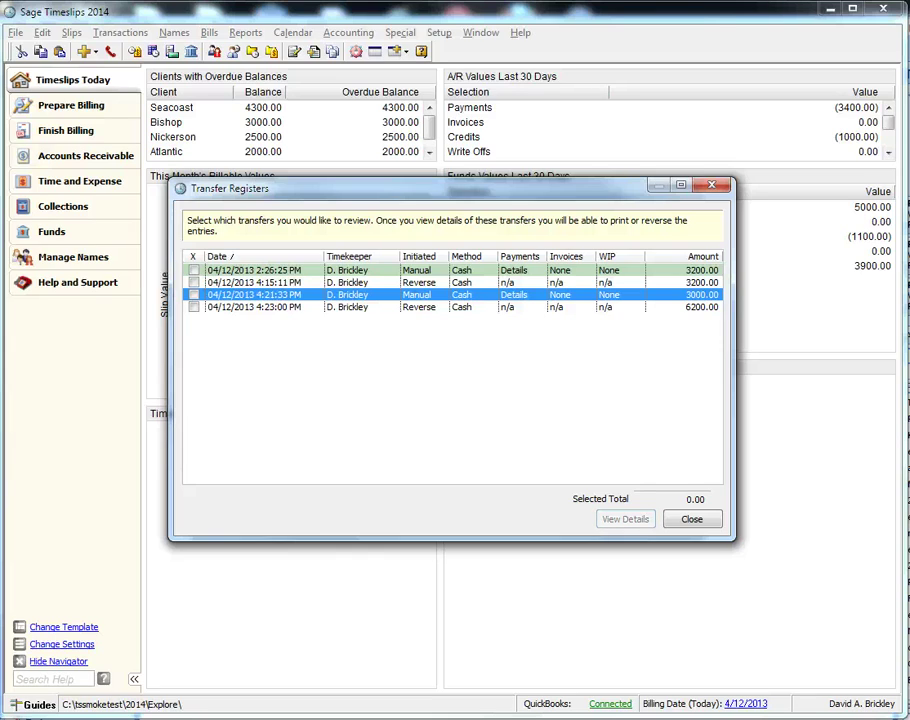
Tick the 4:23:00 PM Reverse transfer and review its two G/L entries before closing them.
{"action": "left_click", "coordinate": [595, 405]}
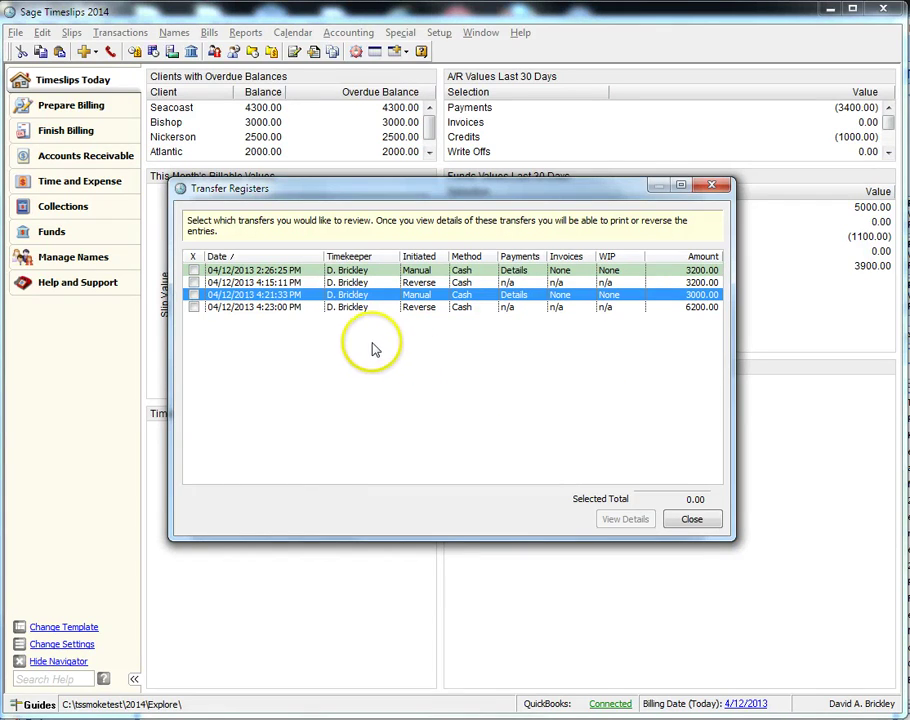
{"action": "left_click", "coordinate": [286, 309]}
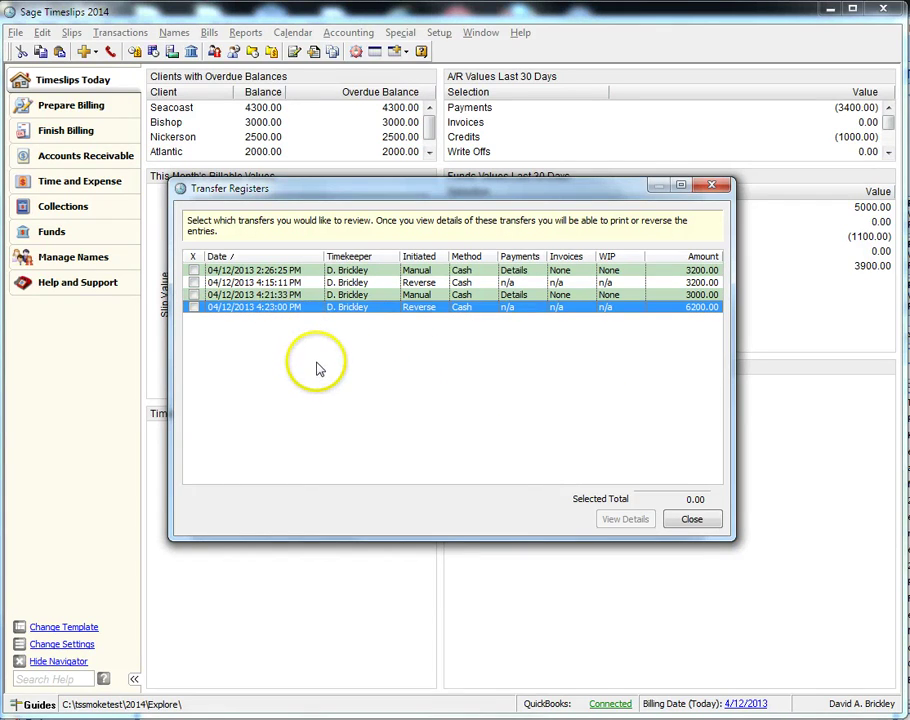
{"action": "left_click", "coordinate": [194, 307]}
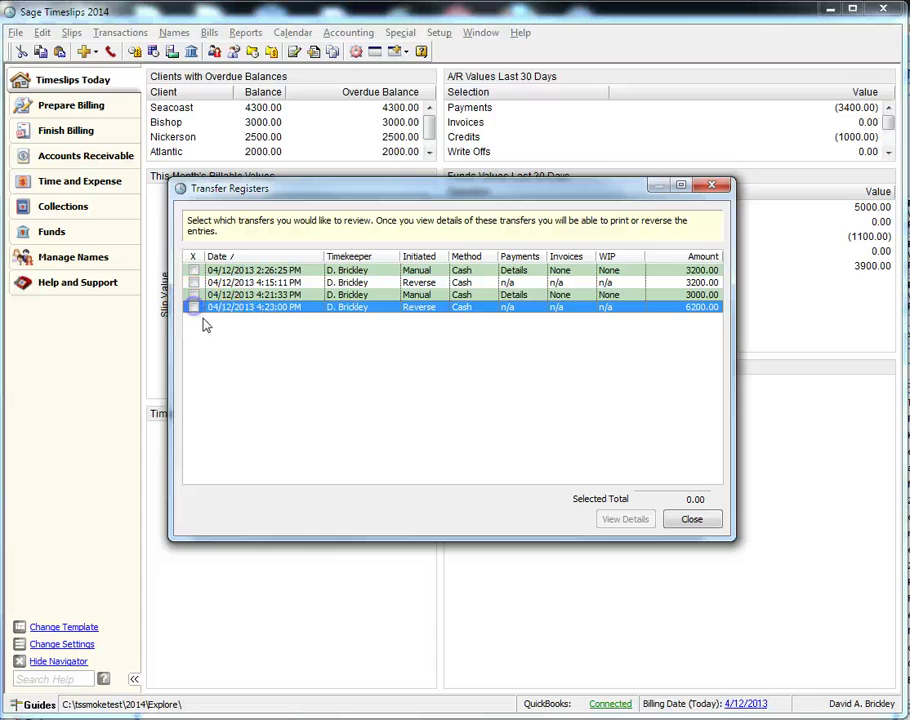
{"action": "left_click", "coordinate": [634, 520]}
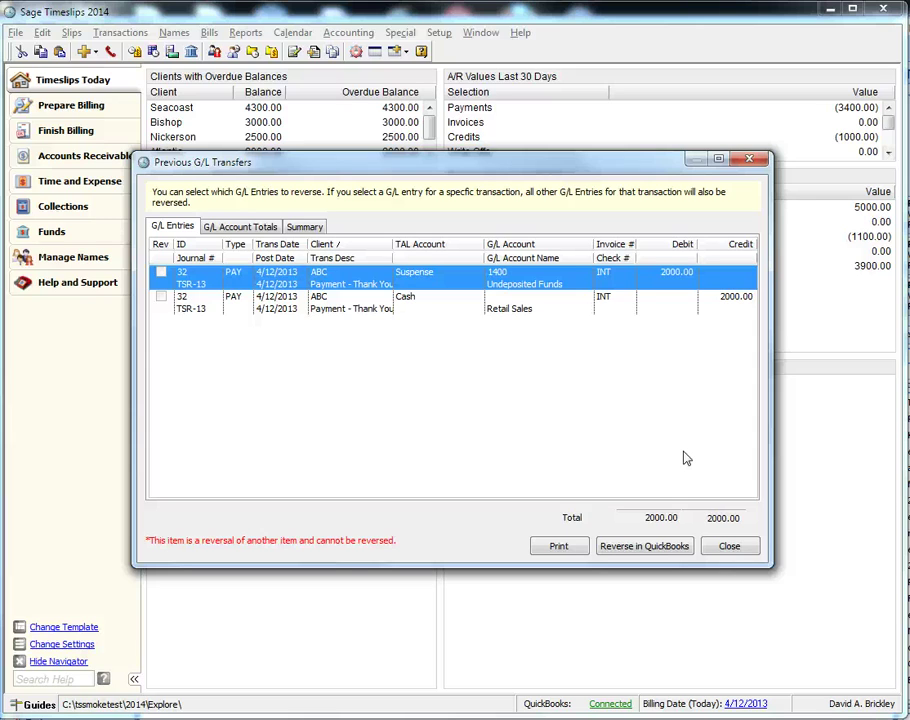
{"action": "left_click", "coordinate": [731, 544]}
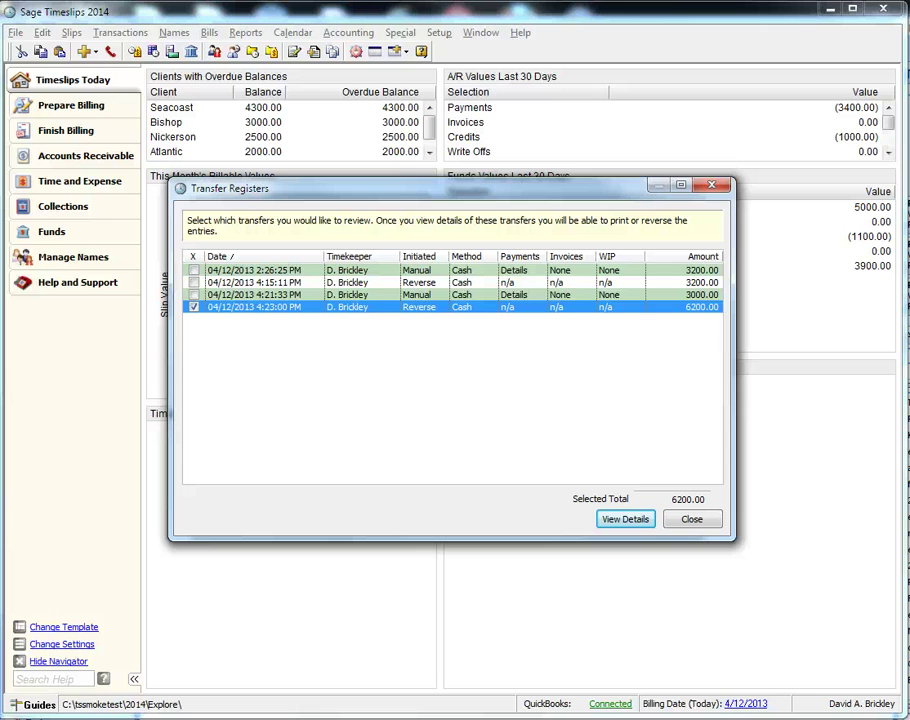
Close Transfer Registers, refresh the Accounts Receivable List, then close it to return to Timeslips Today.
{"action": "left_click", "coordinate": [692, 519]}
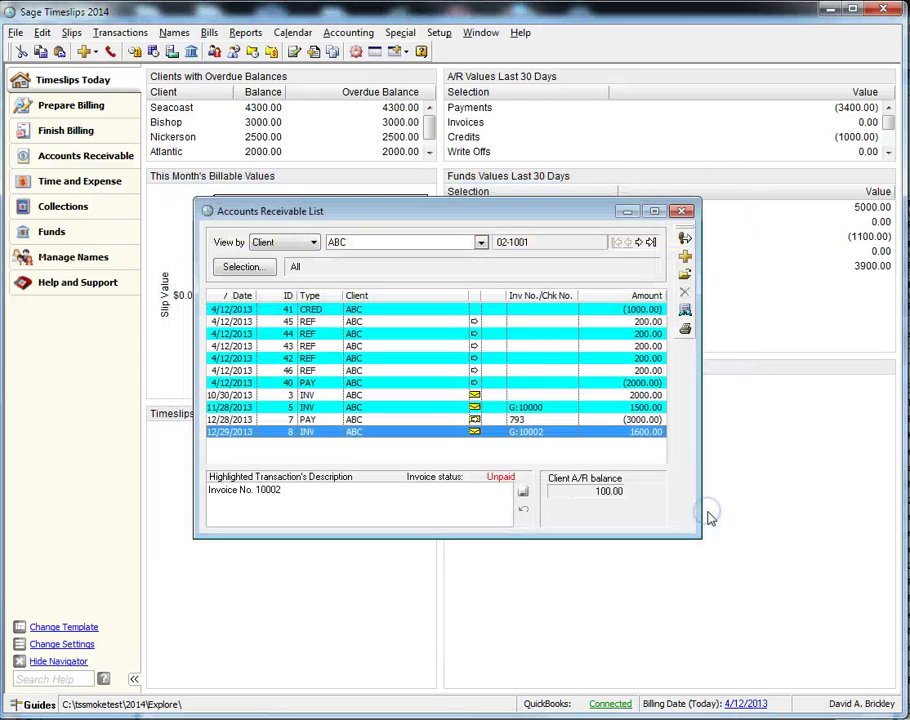
{"action": "left_click", "coordinate": [686, 311]}
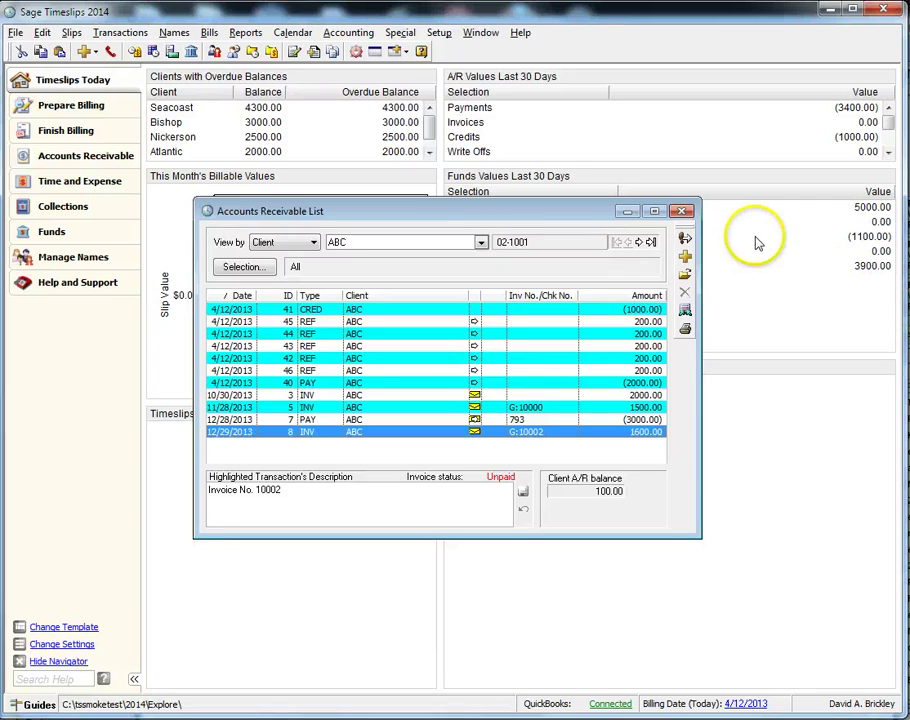
{"action": "left_click", "coordinate": [682, 211]}
Open the G/L Transfer Register Report entry from the Accounting menu.
{"action": "left_click", "coordinate": [349, 33]}
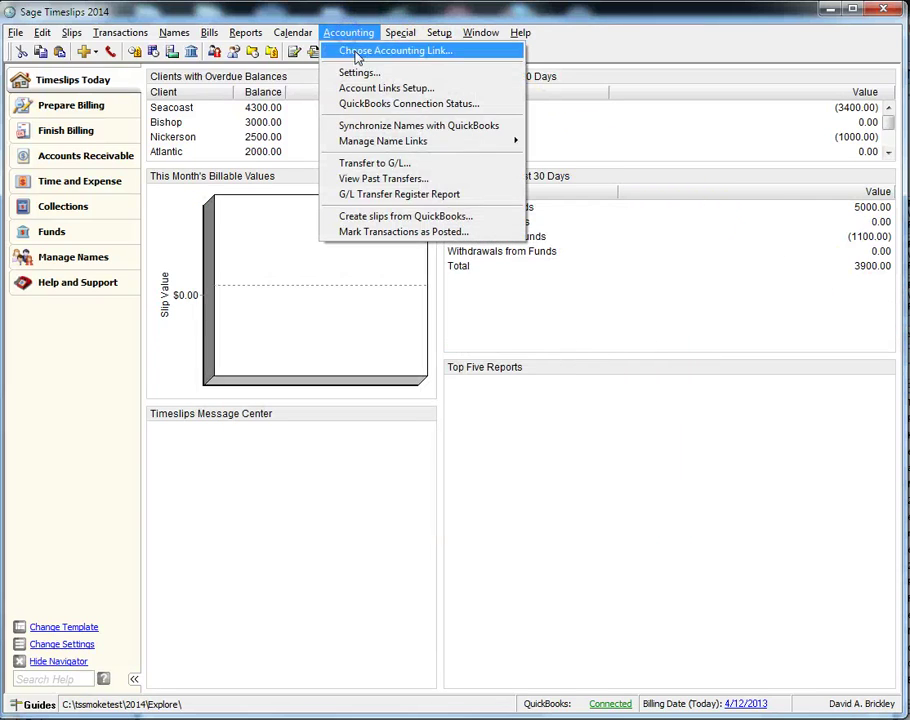
{"action": "left_click", "coordinate": [386, 195]}
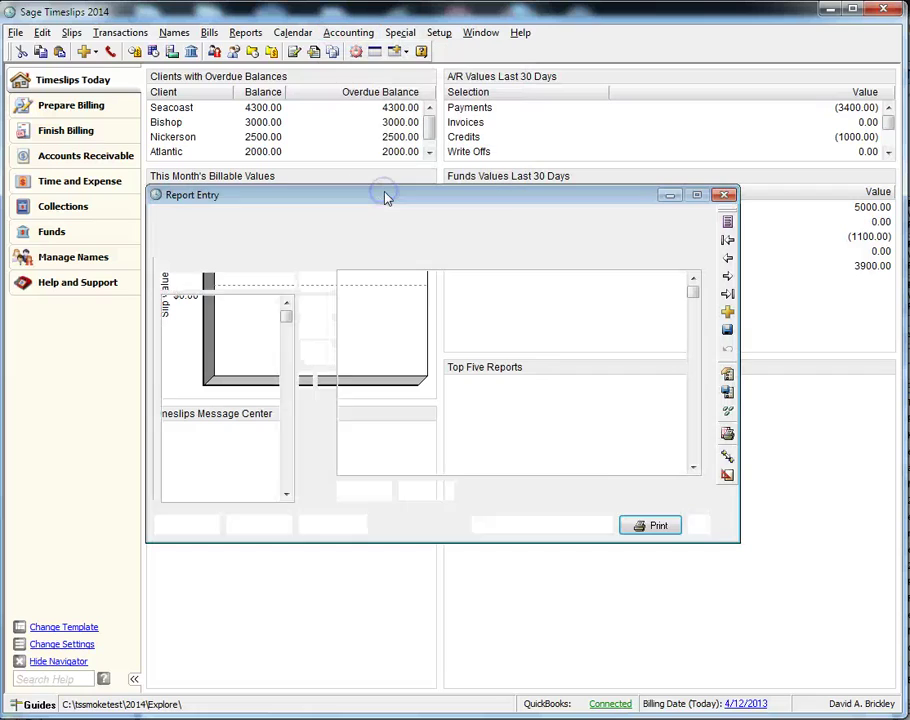